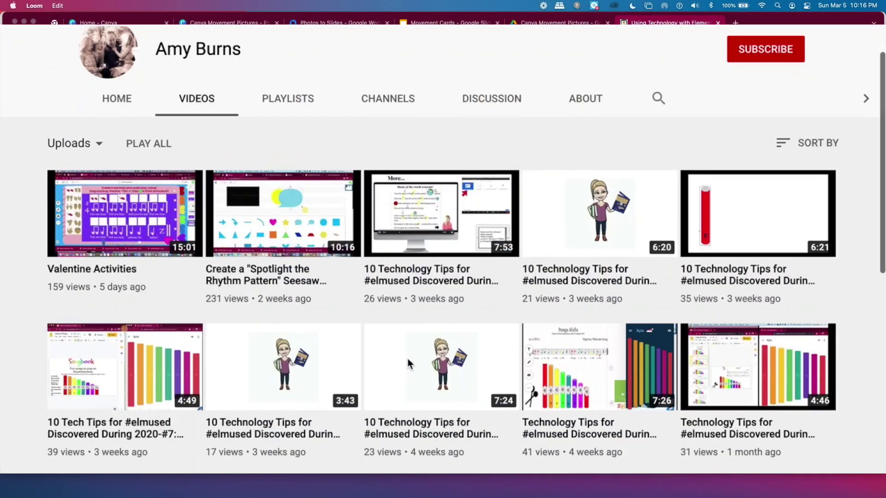
# - Scroll down through the channel's uploaded videos and back up to the top
pyautogui.scroll(-5, 408, 364)
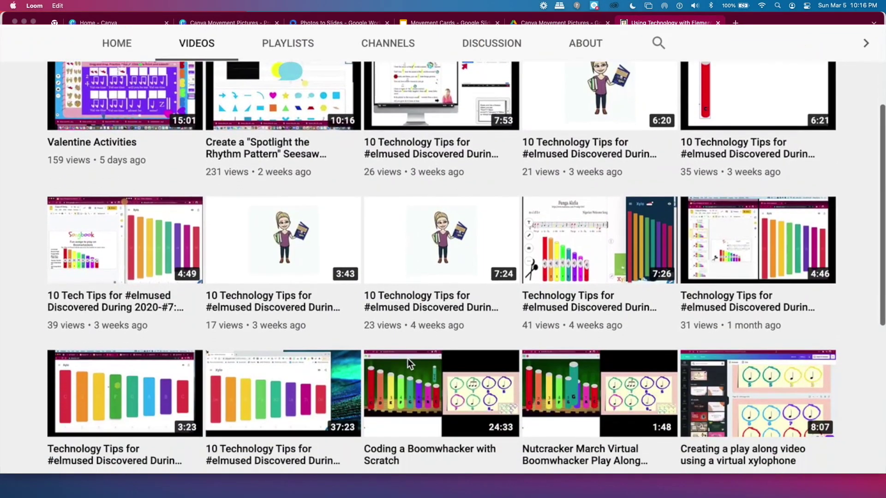
pyautogui.scroll(-1, 408, 359)
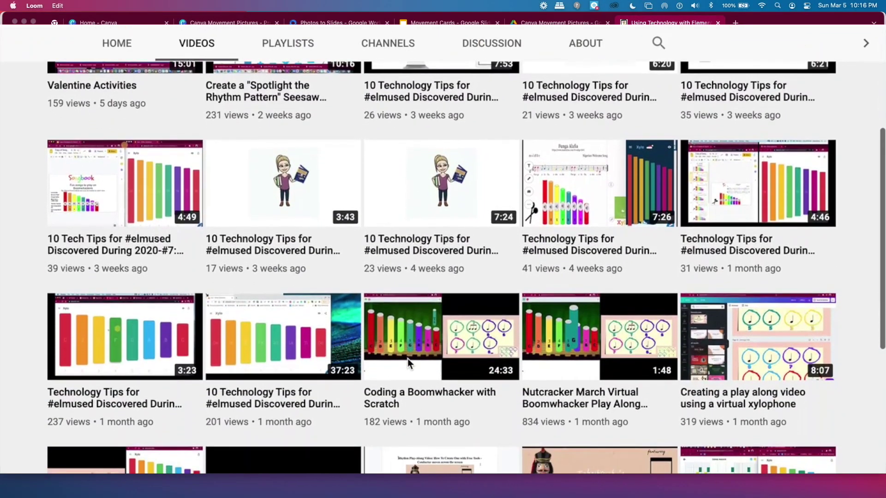
pyautogui.scroll(-2, 408, 359)
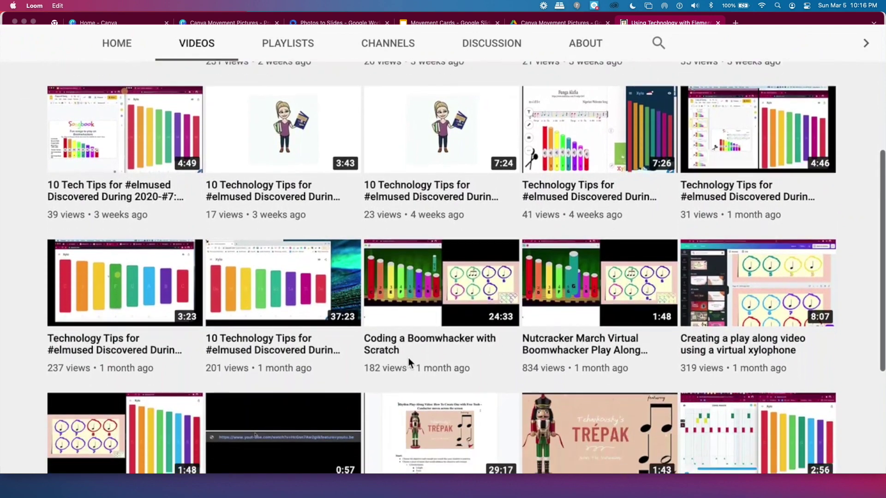
pyautogui.scroll(-1, 408, 358)
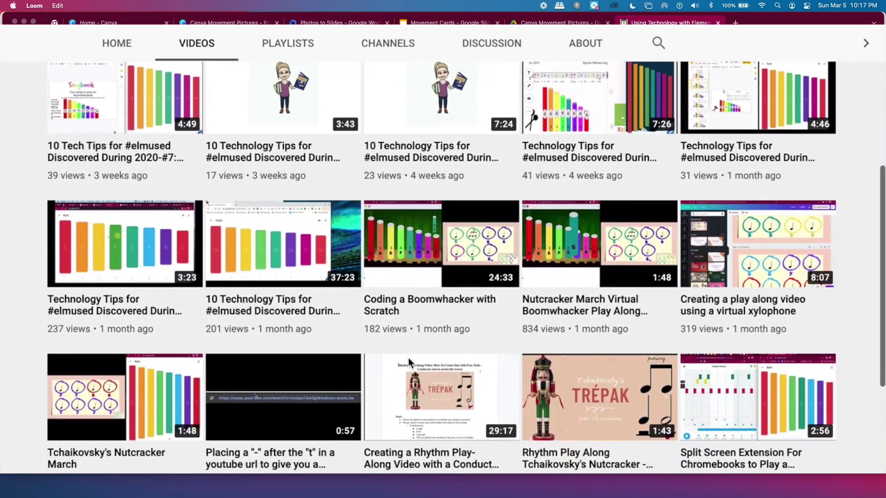
pyautogui.scroll(2, 409, 358)
pyautogui.scroll(2, 409, 358)
pyautogui.scroll(2, 409, 358)
pyautogui.scroll(1, 408, 358)
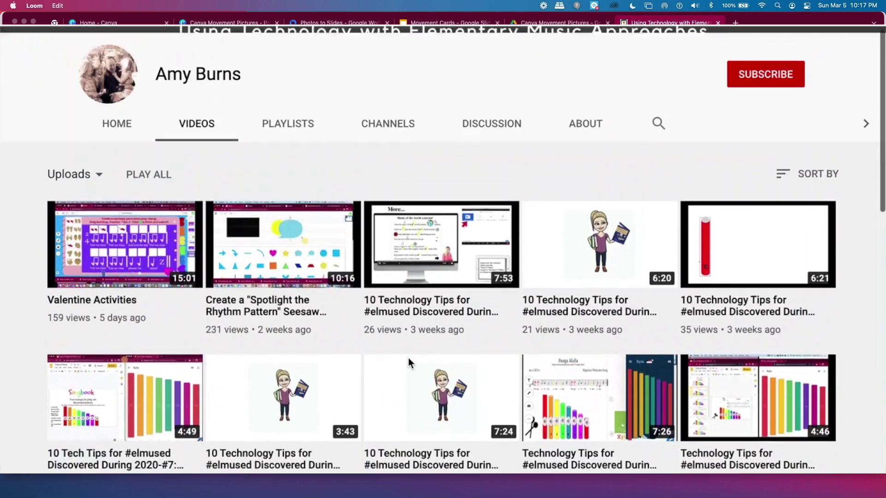
pyautogui.scroll(1, 409, 358)
pyautogui.scroll(2, 408, 358)
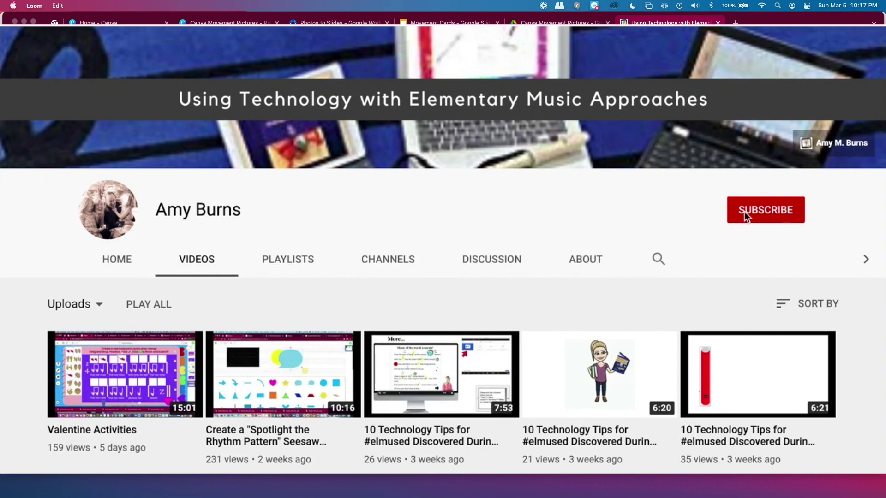
# - Subscribe to the Using Technology with Elementary Music Approaches channel
pyautogui.click(763, 212)
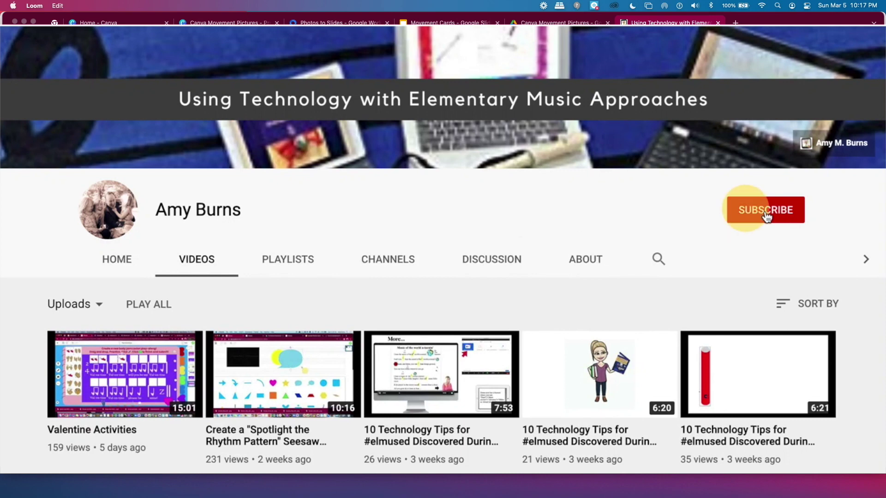
pyautogui.click(768, 213)
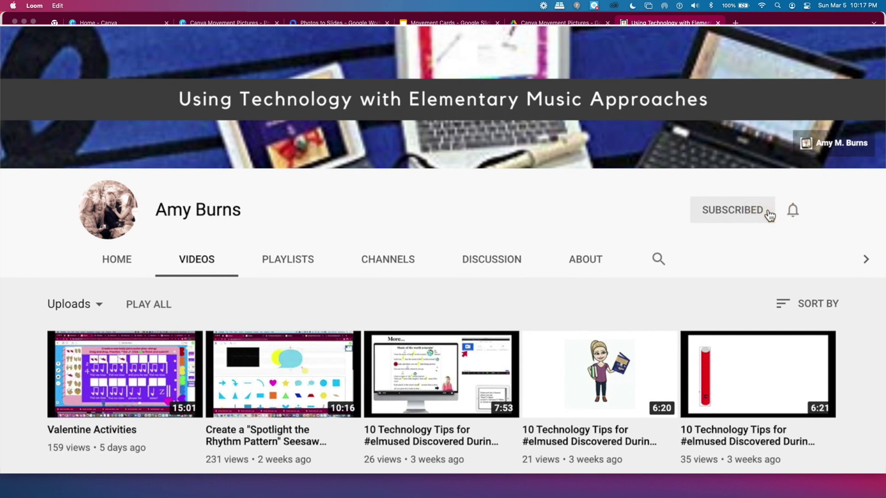
pyautogui.click(113, 20)
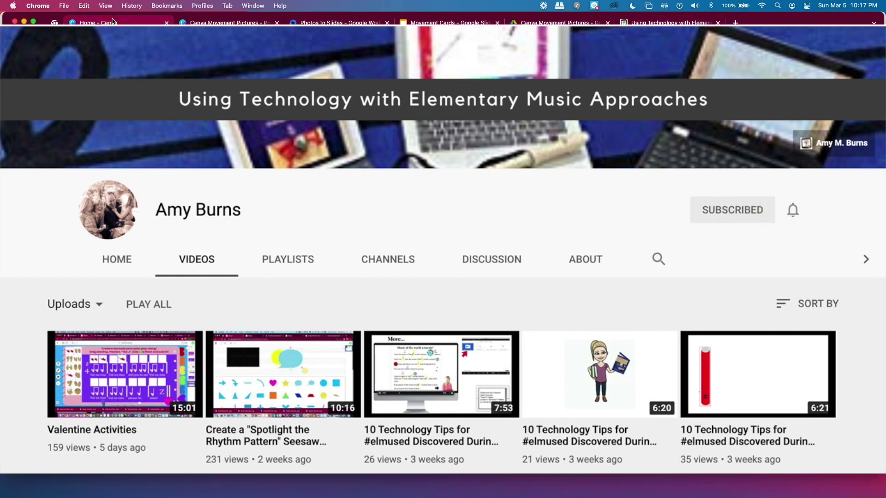
# - Browse the 24 page thumbnails of Canva Movement Pictures, then bring up the blank Movement Cards deck
pyautogui.click(226, 23)
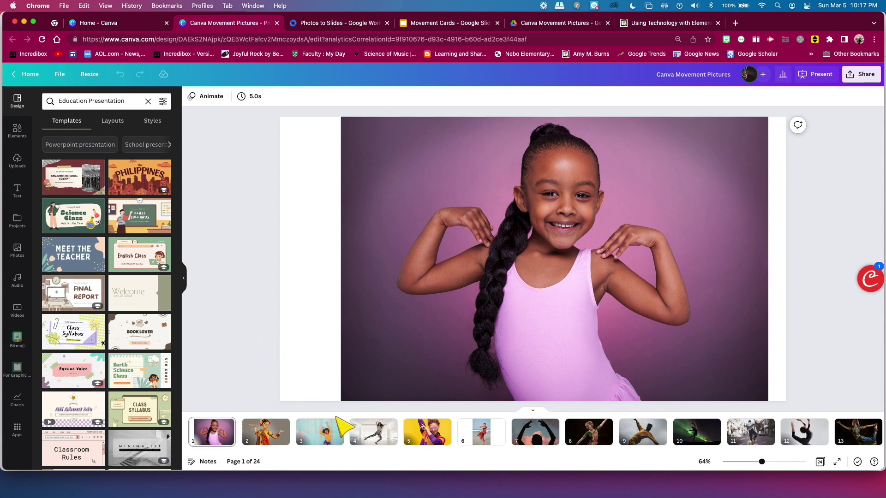
pyautogui.hscroll(3, 457, 433)
pyautogui.hscroll(4, 459, 433)
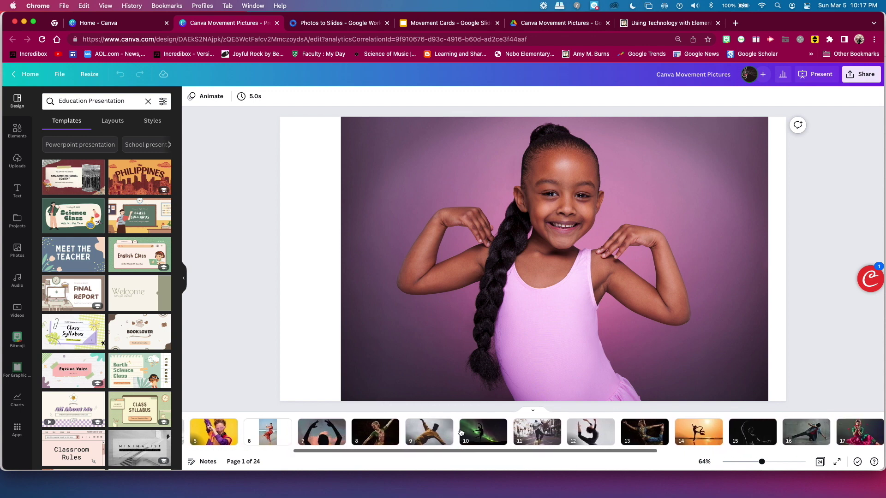
pyautogui.hscroll(3, 461, 433)
pyautogui.hscroll(-3, 461, 433)
pyautogui.hscroll(-2, 460, 432)
pyautogui.hscroll(-3, 461, 432)
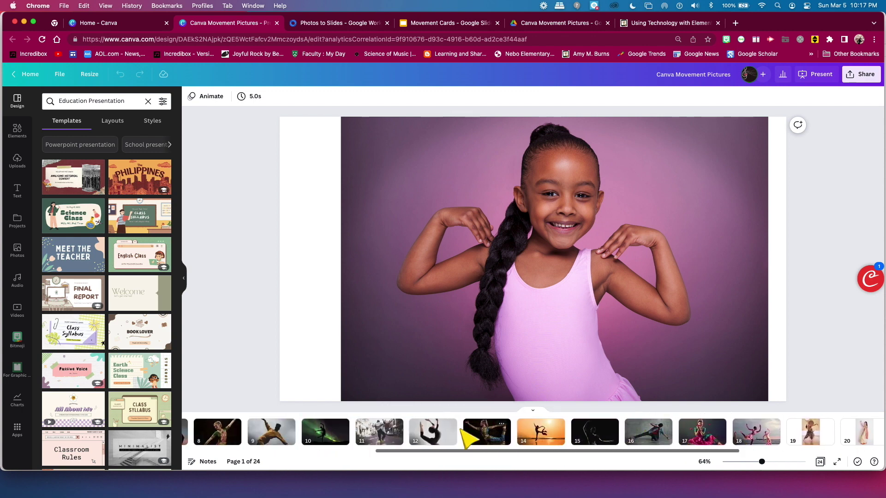
pyautogui.hscroll(-3, 461, 432)
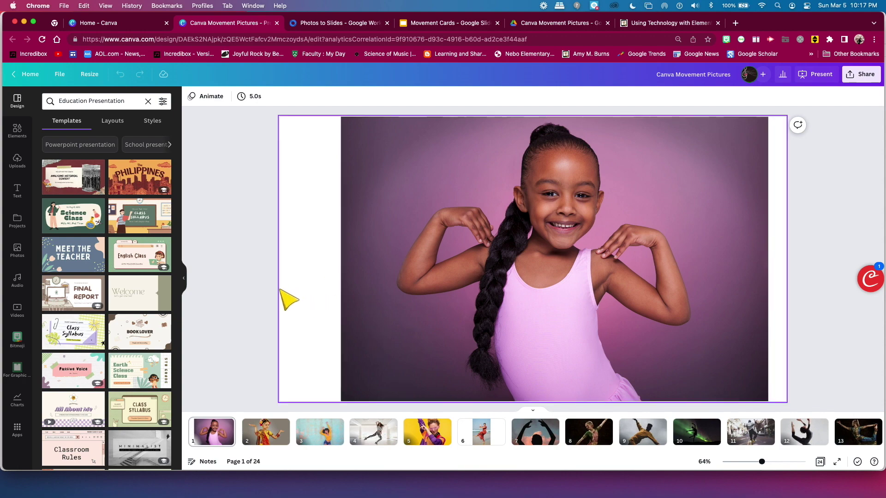
pyautogui.click(429, 23)
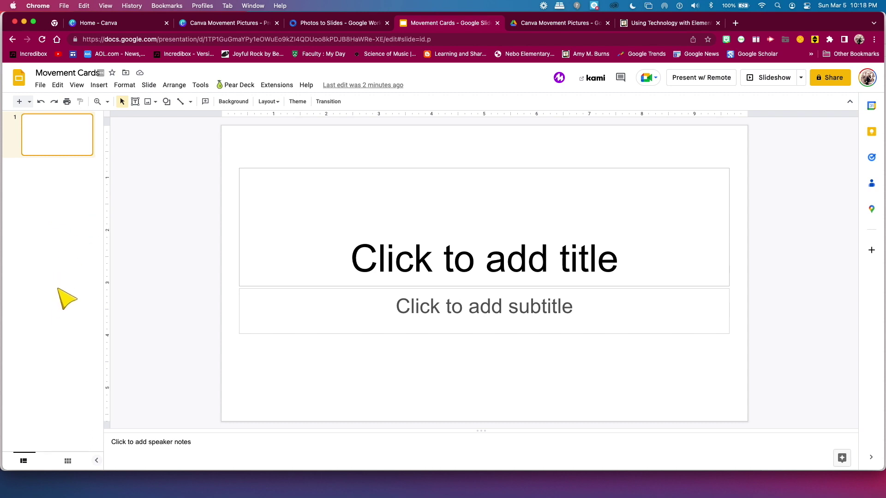
# - Bring up the Marketplace listing showing Photos to Slides as already installed
pyautogui.click(364, 25)
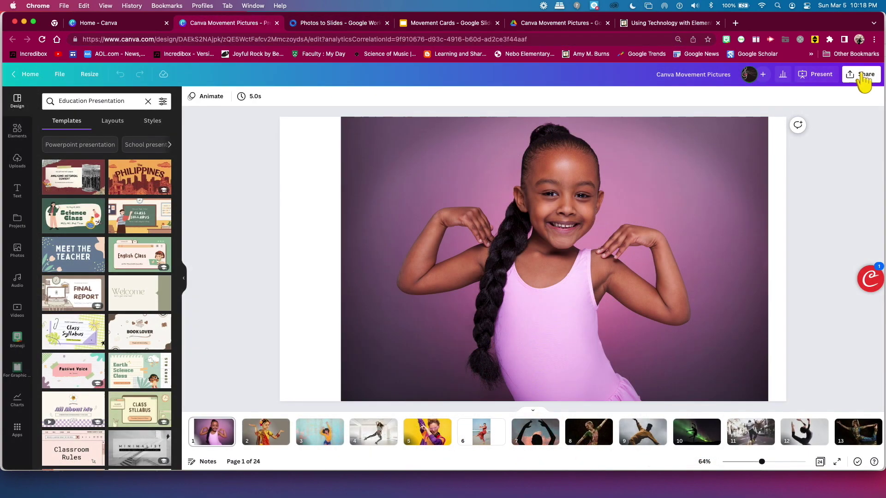
# - Download all 24 Canva pages as PNG images and bring up the downloads folder
pyautogui.click(863, 75)
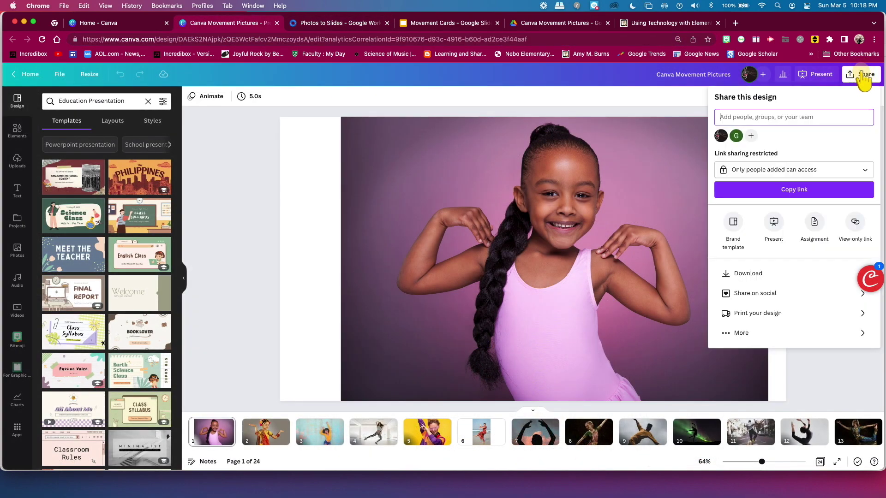
pyautogui.click(737, 269)
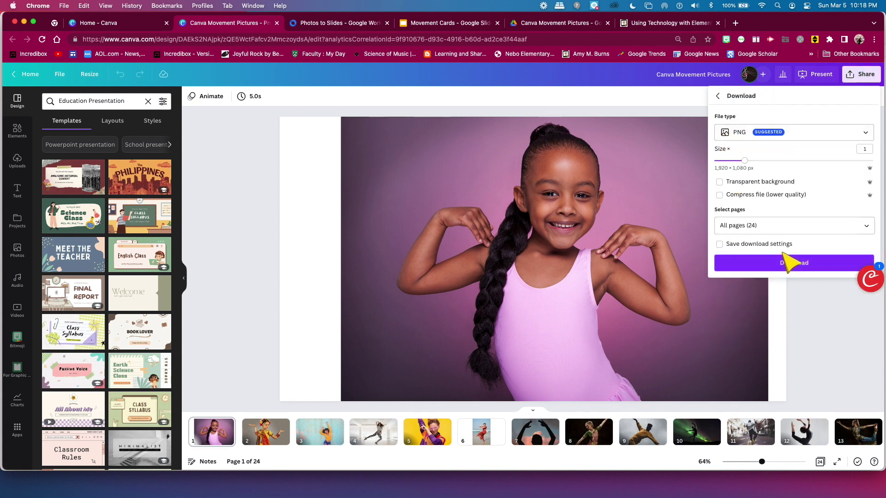
pyautogui.click(267, 257)
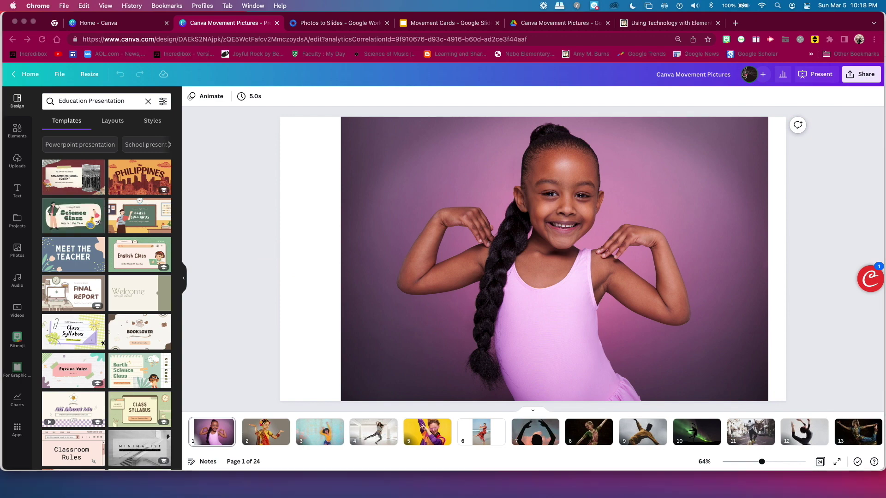
pyautogui.press('super+Tab')
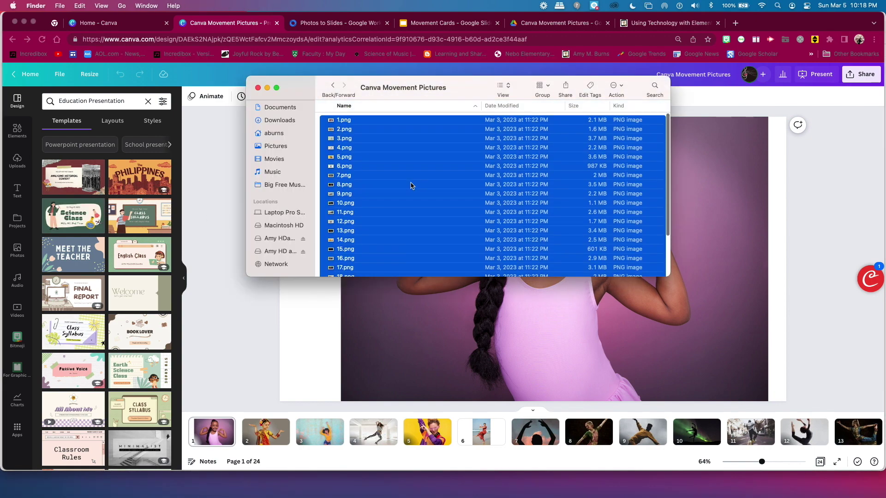
# - Drag the selected PNGs from Finder into the Canva Movement Pictures Drive folder
pyautogui.scroll(-2, 411, 184)
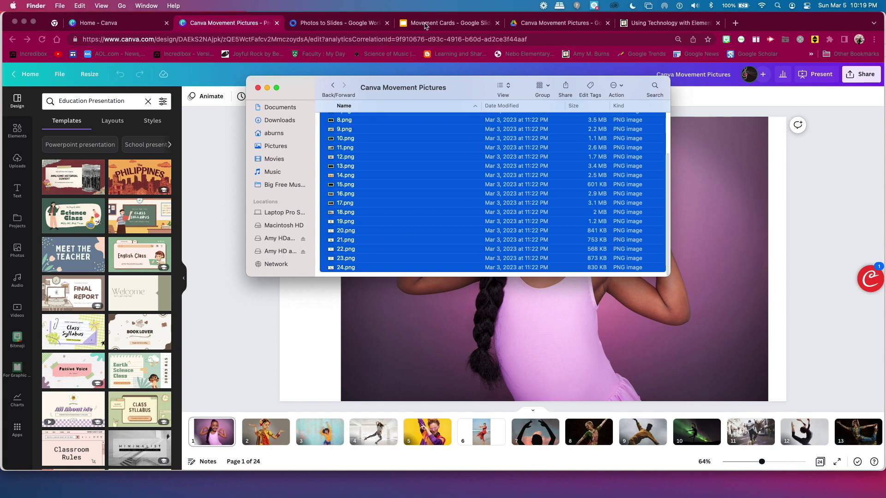
pyautogui.click(547, 24)
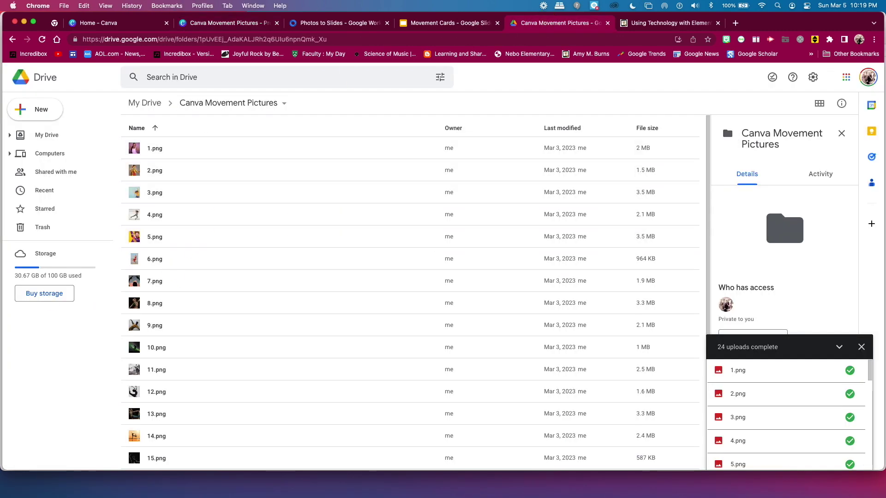
pyautogui.press('super+Tab')
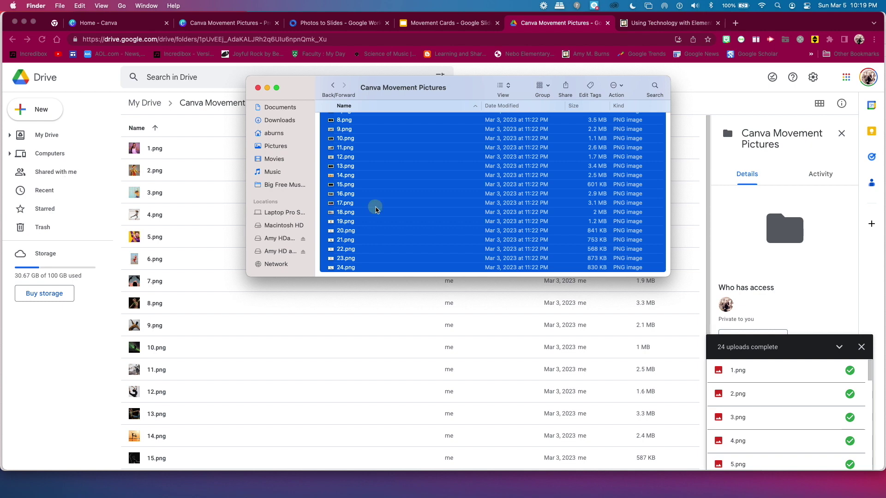
pyautogui.moveTo(375, 210); pyautogui.dragTo(402, 221)
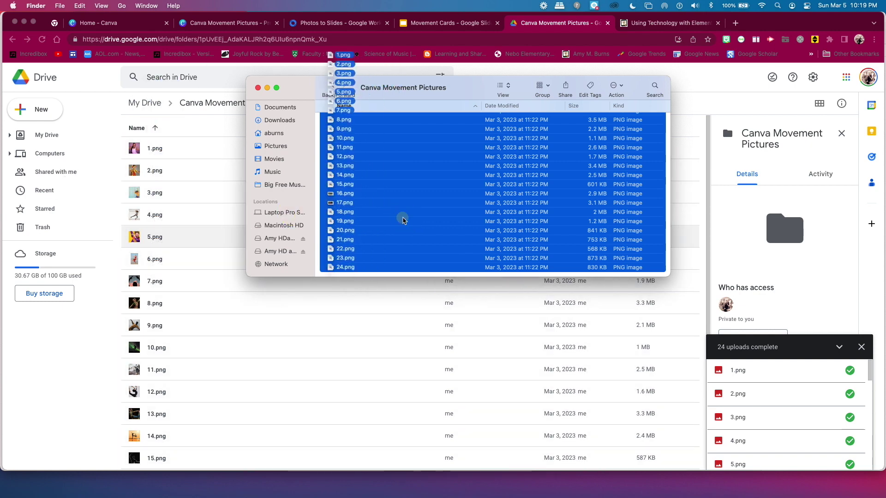
pyautogui.click(204, 230)
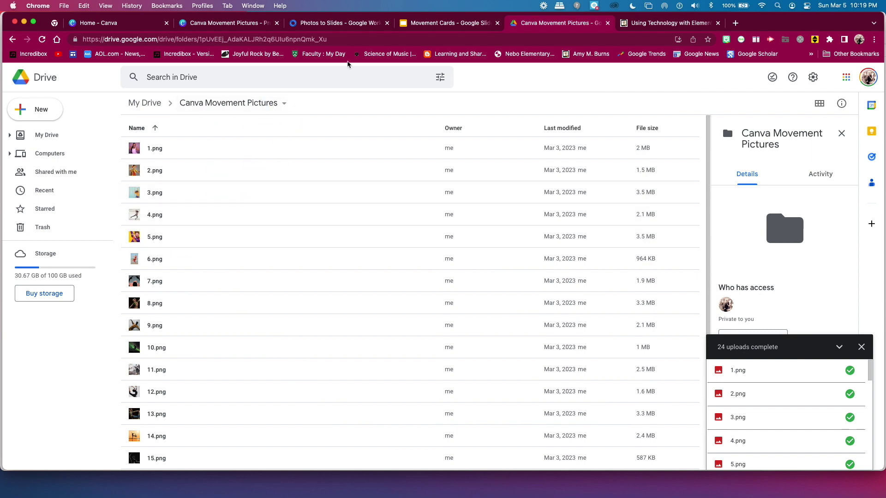
# - Run Photos to Slides > Select Photos, importing from the Canva Movement Pictures Drive folder
pyautogui.click(435, 24)
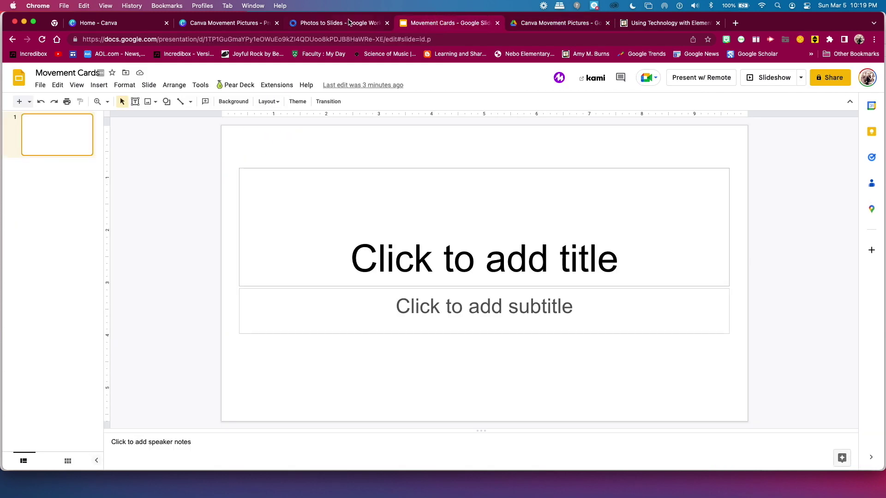
pyautogui.click(350, 21)
pyautogui.click(421, 25)
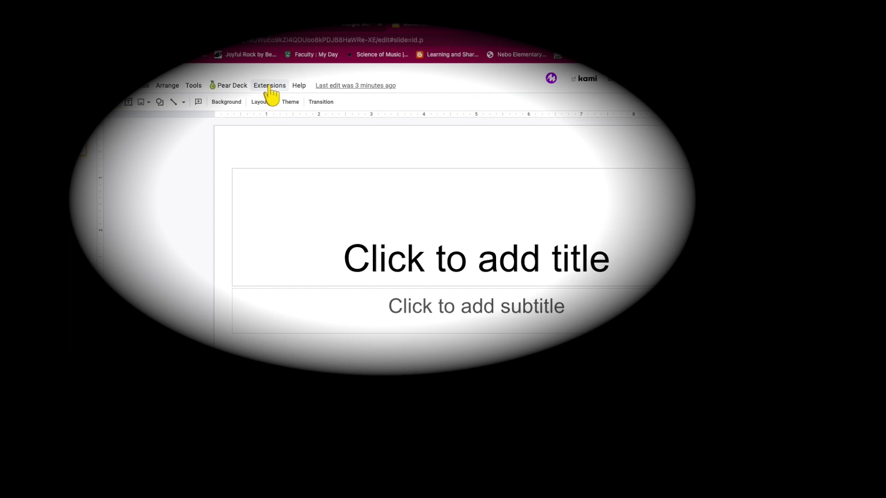
pyautogui.click(271, 89)
pyautogui.moveTo(292, 184)
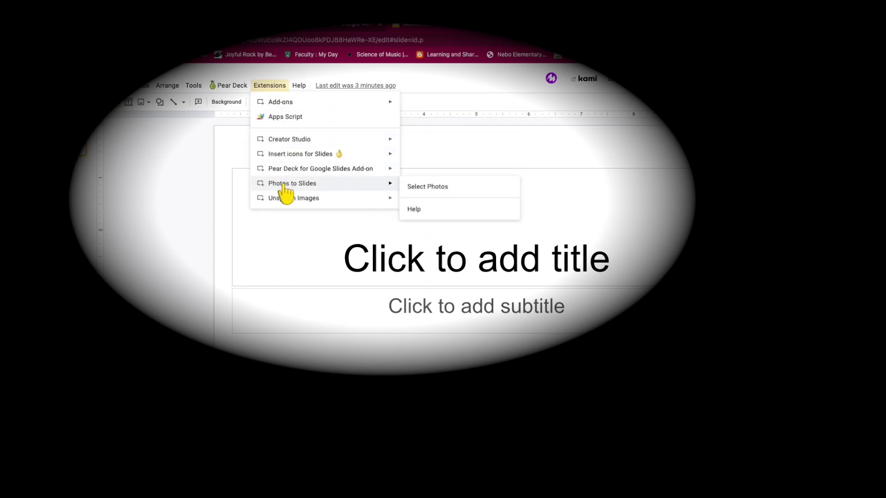
pyautogui.click(424, 187)
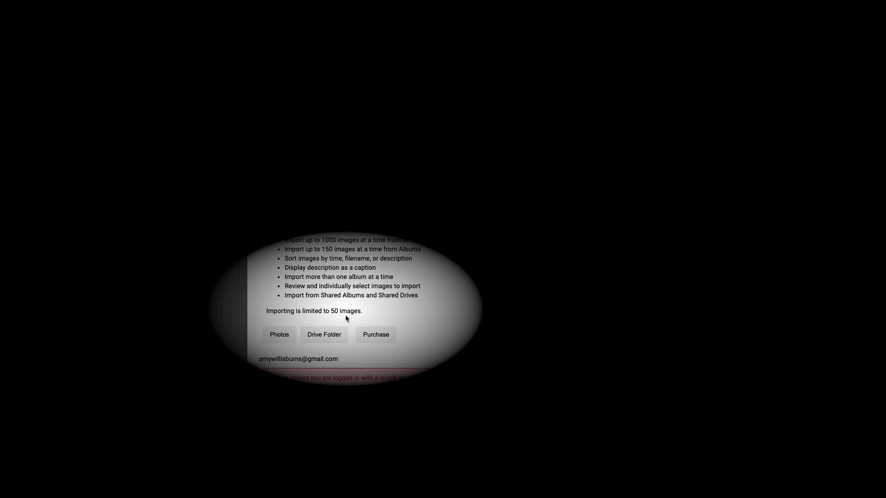
pyautogui.click(328, 339)
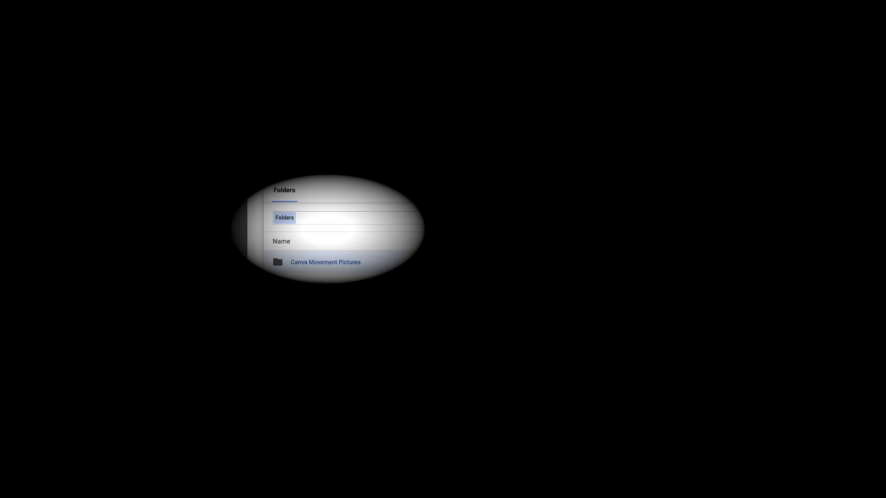
pyautogui.click(291, 392)
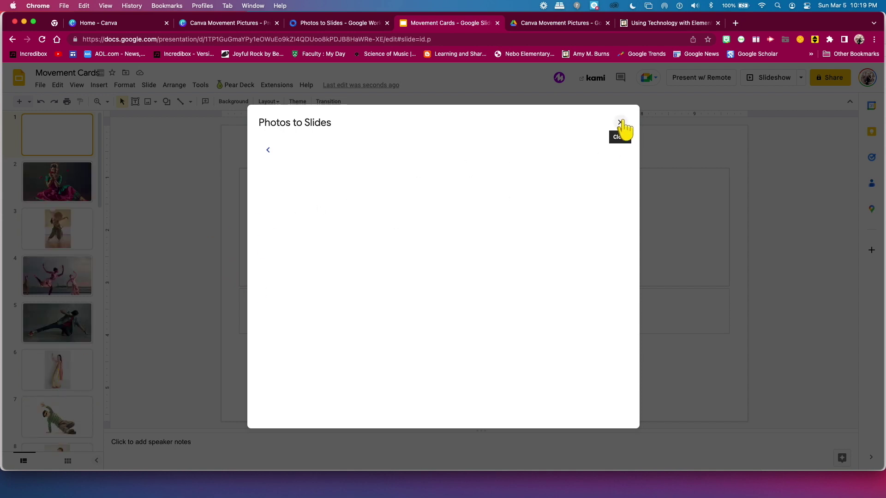
# - Close the add-on and review the imported dancer photos on slides 2 and 3
pyautogui.click(620, 122)
pyautogui.click(67, 192)
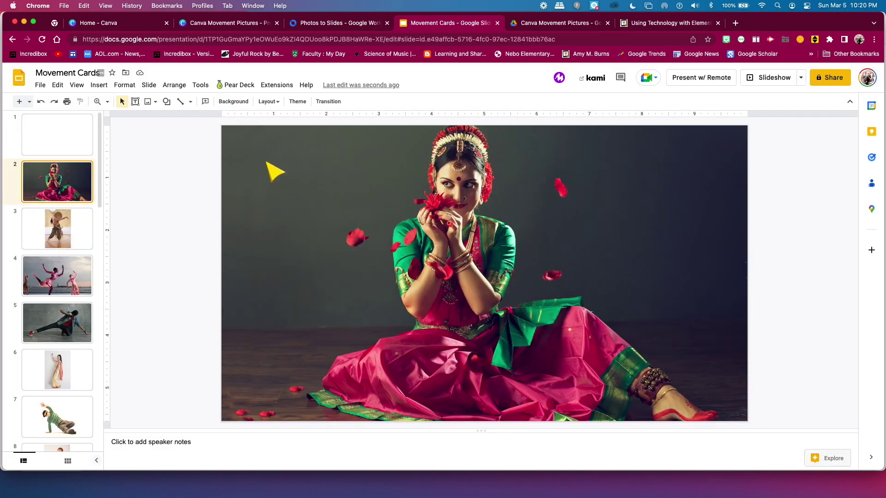
pyautogui.moveTo(268, 168)
pyautogui.mouseDown()
pyautogui.moveTo(303, 180)
pyautogui.moveTo(268, 167)
pyautogui.mouseUp()
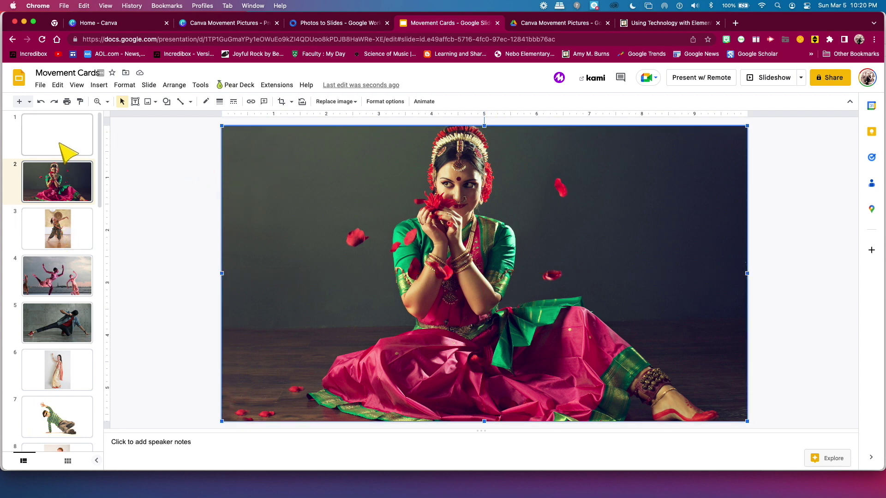
pyautogui.moveTo(62, 175); pyautogui.dragTo(58, 147)
pyautogui.click(69, 229)
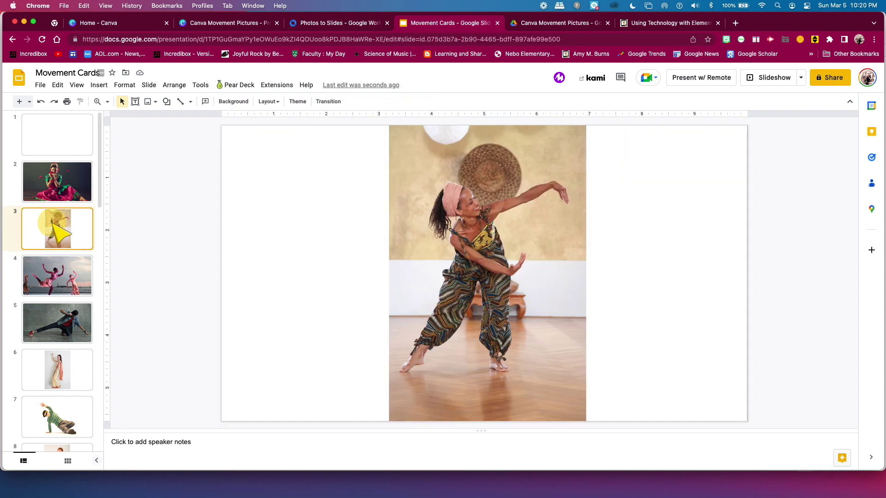
pyautogui.click(79, 134)
# - Set slide 1's background to the standing dancer photo
pyautogui.click(234, 102)
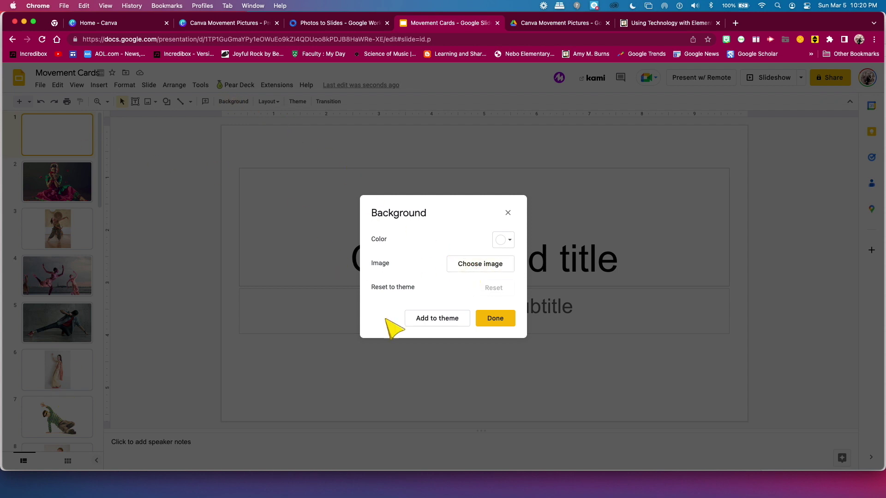
pyautogui.click(468, 265)
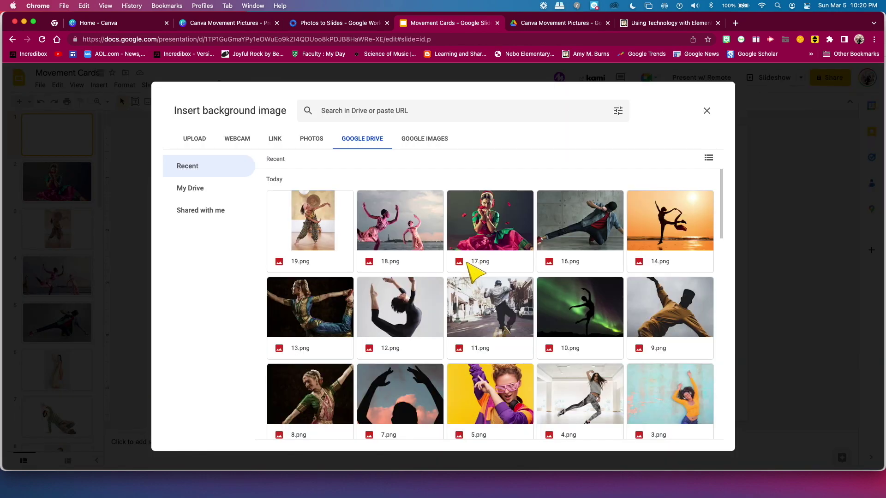
pyautogui.doubleClick(353, 243)
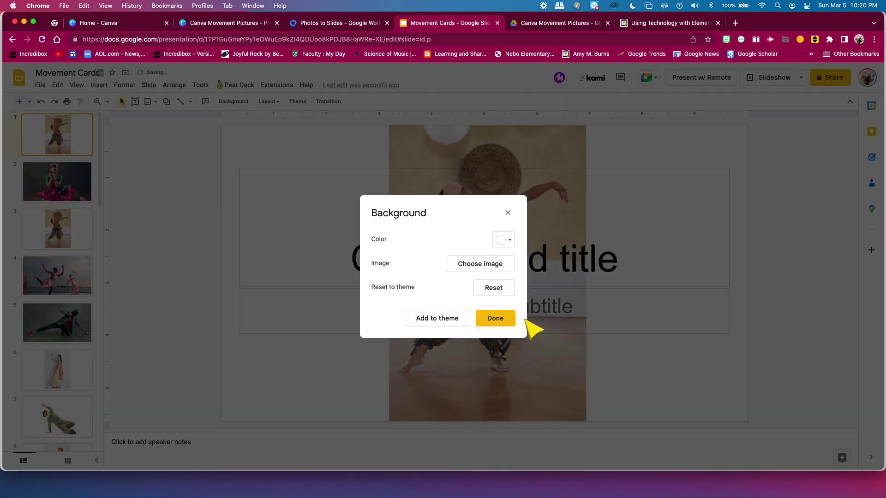
pyautogui.click(498, 317)
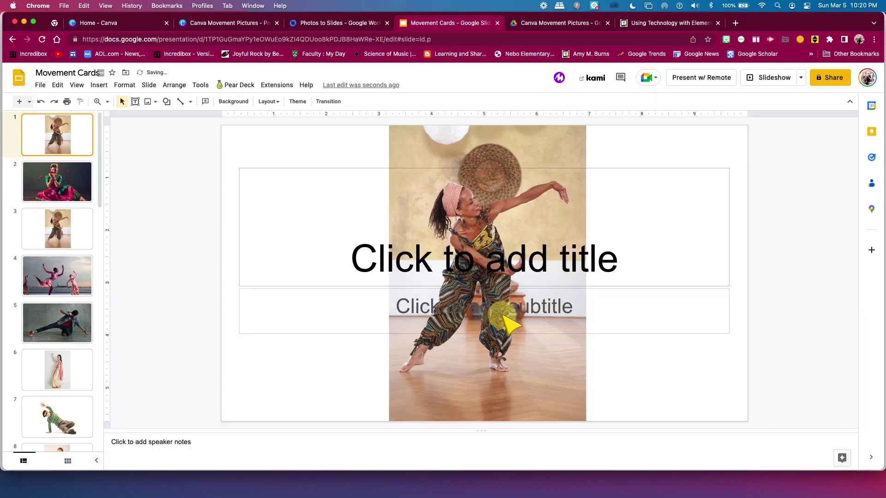
# - Delete the title and subtitle placeholders from slide 1
pyautogui.click(341, 278)
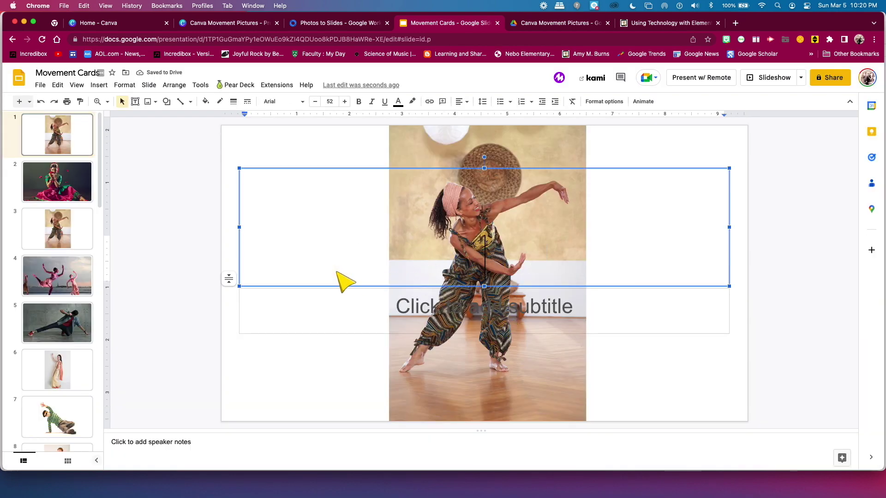
pyautogui.click(321, 308)
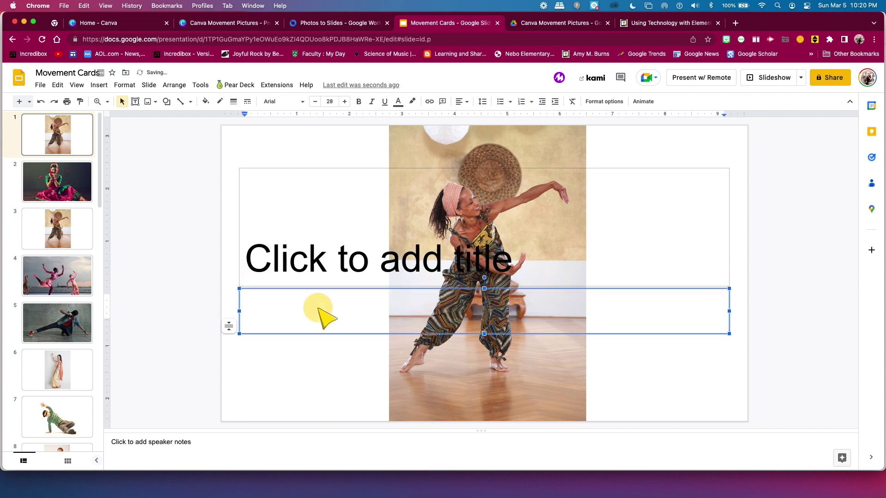
pyautogui.click(238, 298)
pyautogui.click(238, 249)
pyautogui.press('Delete')
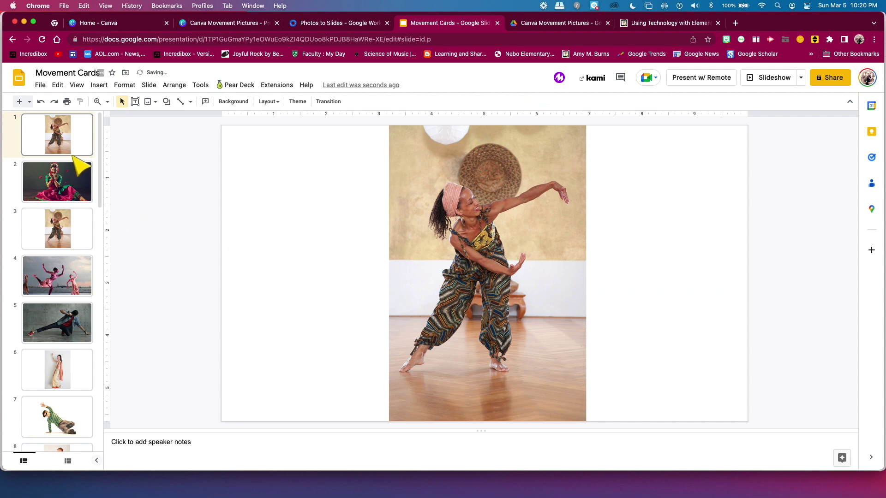
# - Check Canva's PNG, All pages (24) download settings, then minimize Chrome
pyautogui.click(215, 24)
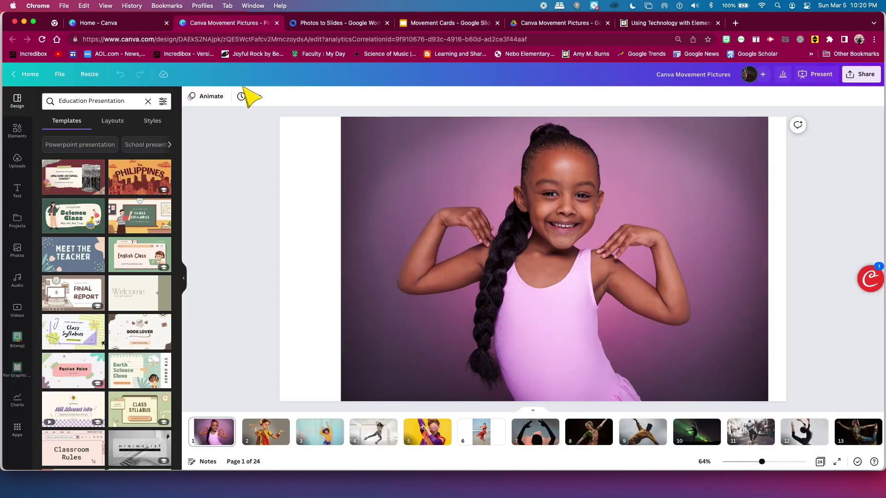
pyautogui.click(861, 76)
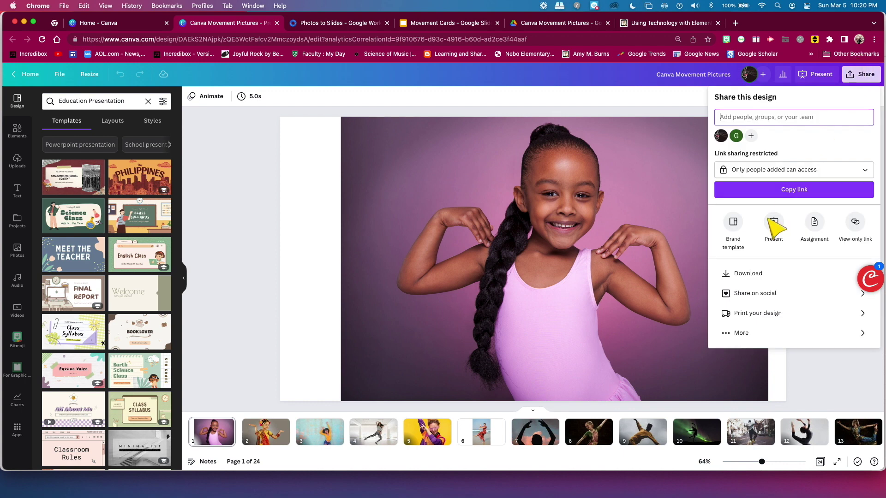
pyautogui.click(747, 273)
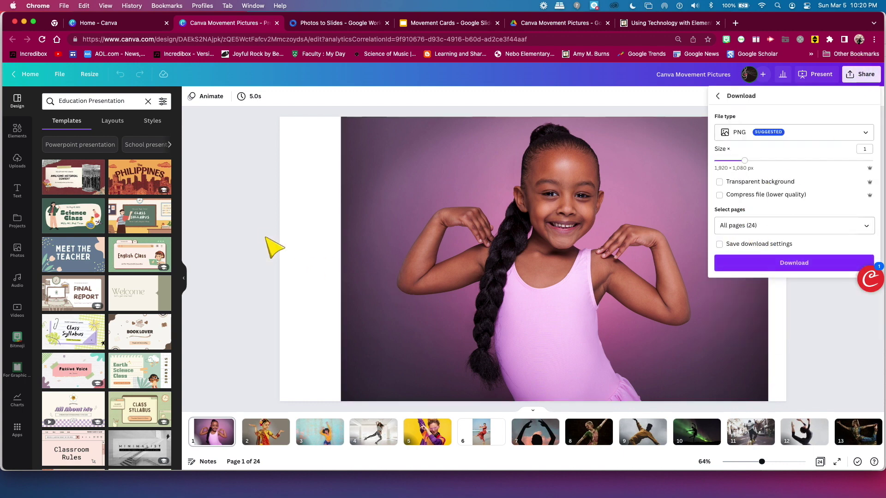
pyautogui.click(267, 243)
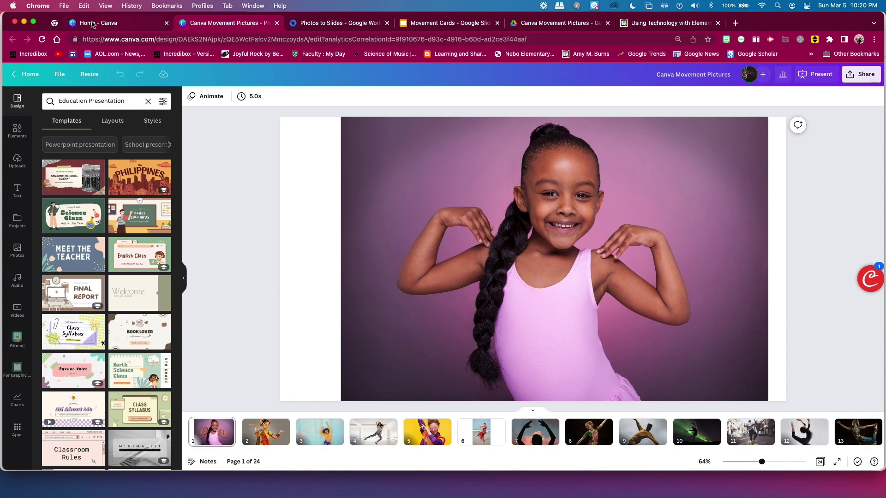
pyautogui.click(24, 22)
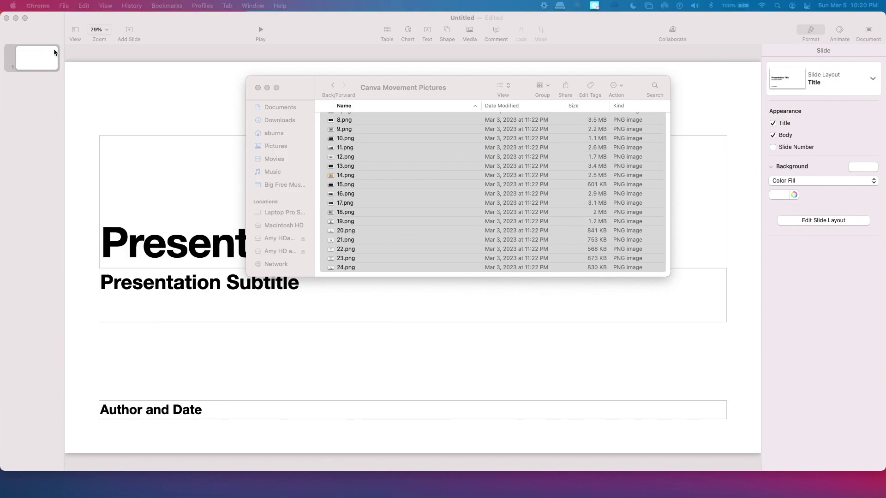
# - Drag all selected PNGs from Finder into Keynote's slide navigator, then minimize Keynote
pyautogui.click(168, 28)
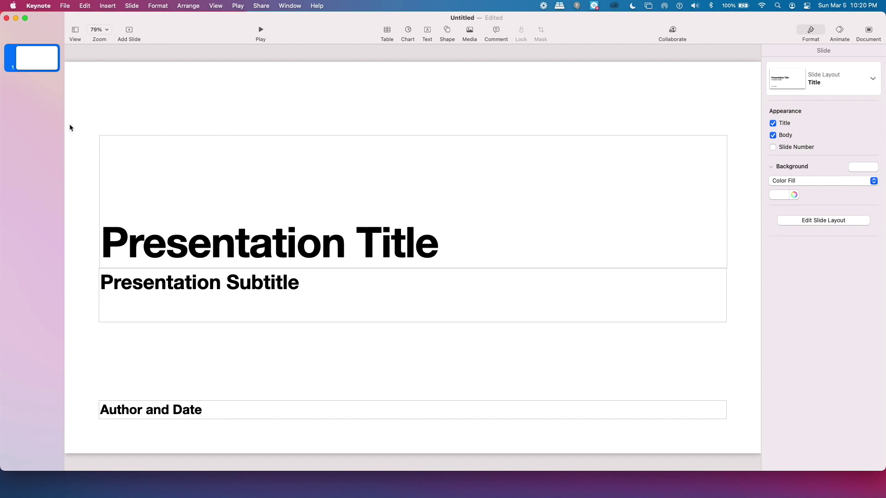
pyautogui.press('super+Tab')
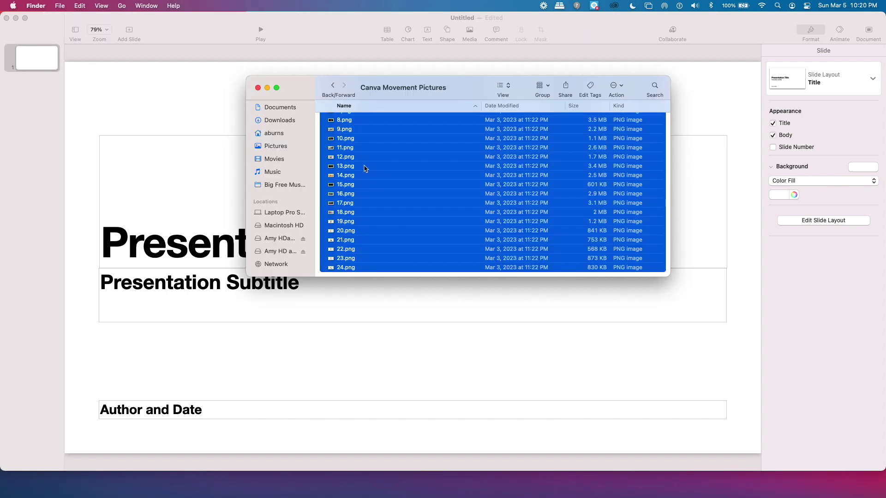
pyautogui.moveTo(365, 169)
pyautogui.mouseDown()
pyautogui.moveTo(42, 129)
pyautogui.moveTo(40, 264)
pyautogui.mouseUp()
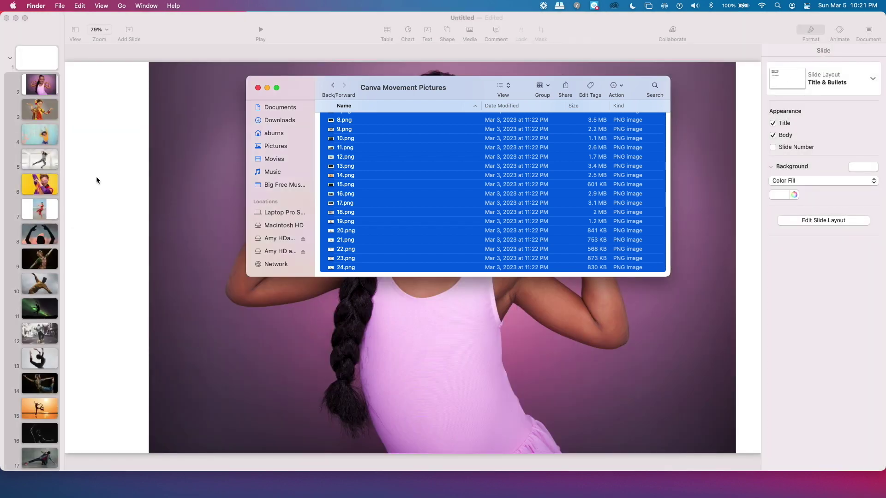
pyautogui.click(97, 180)
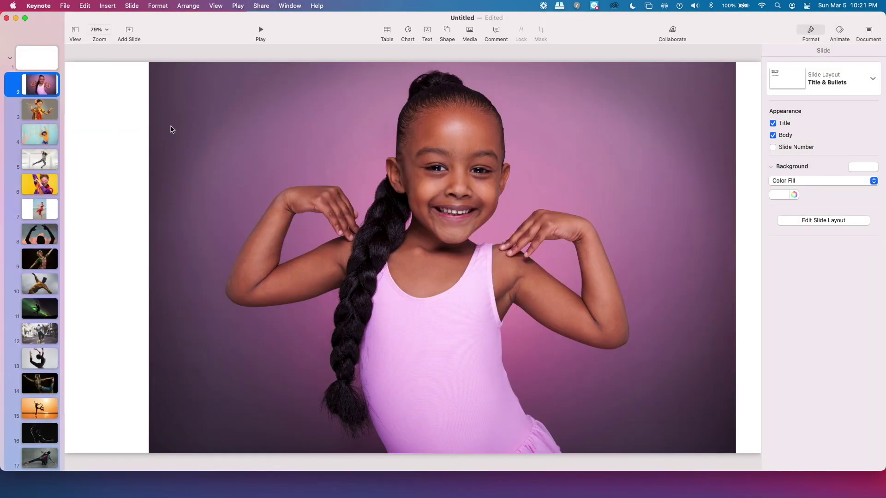
pyautogui.click(16, 18)
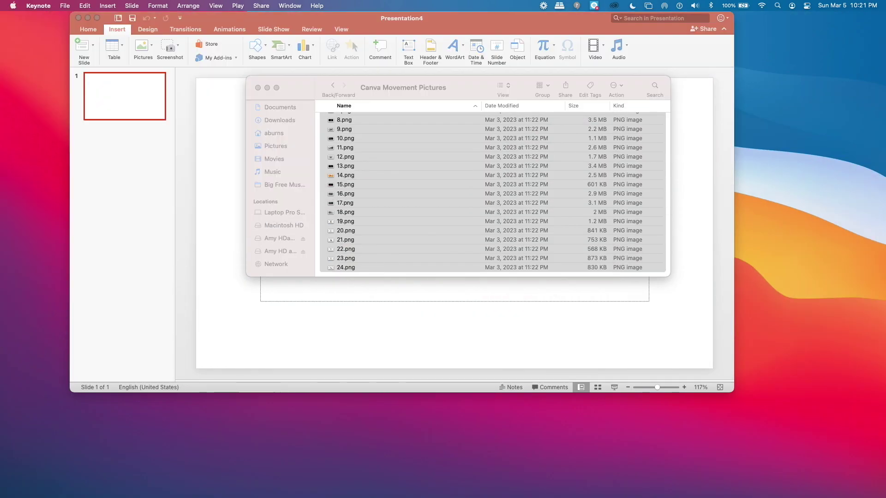
# - Switch to PowerPoint's Presentation4 window with Cmd+Tab
pyautogui.press('super+Tab')
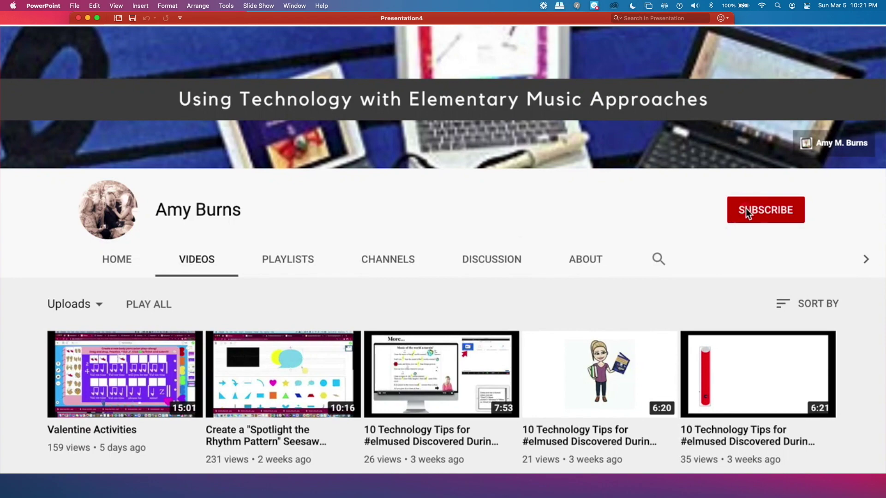
# - Subscribe to the Using Technology with Elementary Music Approaches YouTube channel from its channel page
pyautogui.click(768, 216)
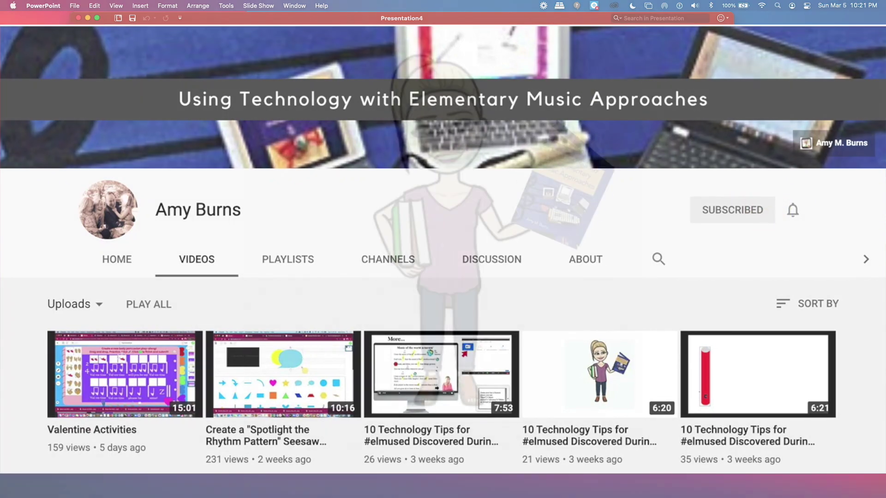